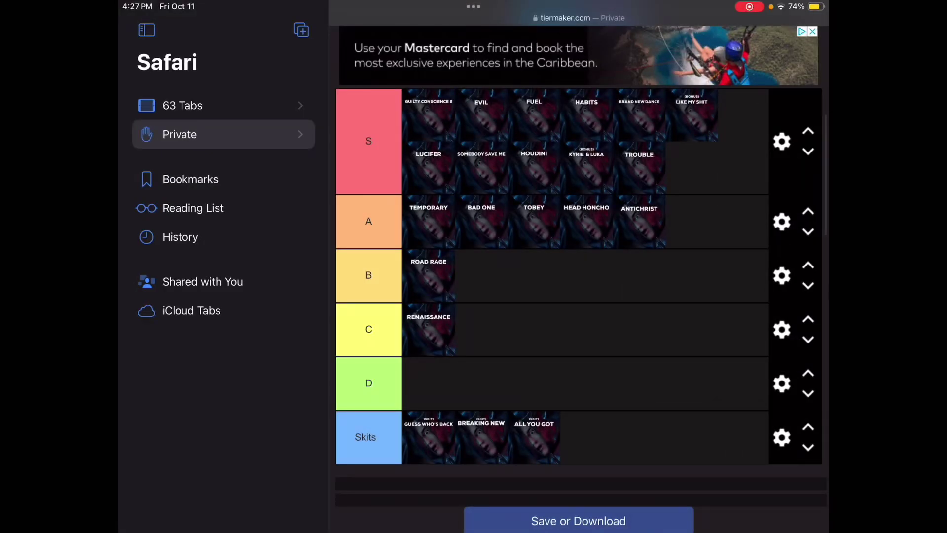
# - Drop ROAD RAGE from B into C, and move EVIL and GUILTY CONSCIENCE 2 from S into B
pyautogui.scroll(5, 578, 296)
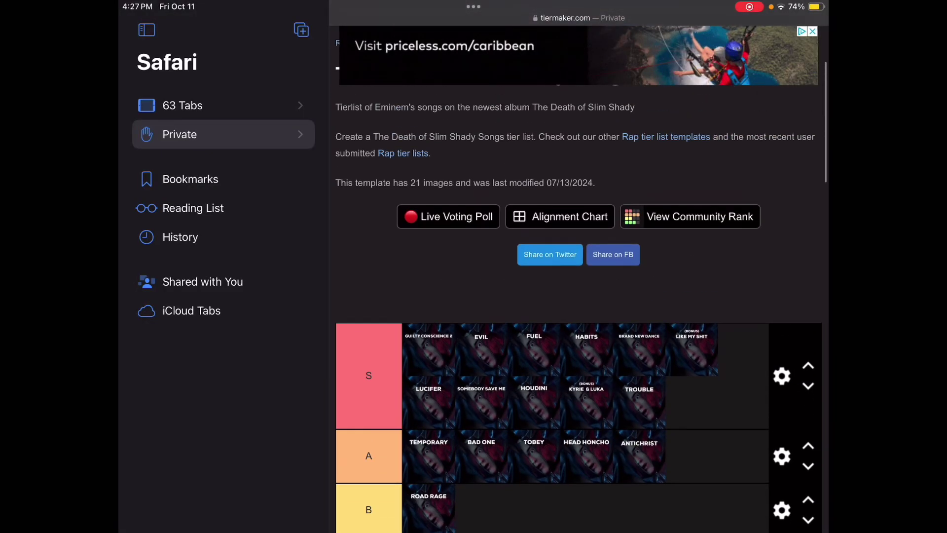
pyautogui.scroll(-4, 578, 296)
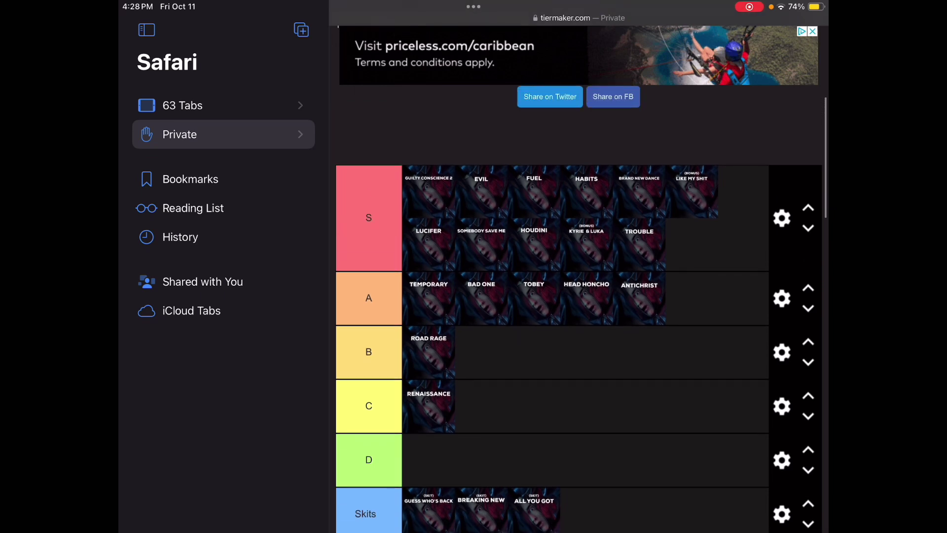
pyautogui.scroll(-2, 578, 296)
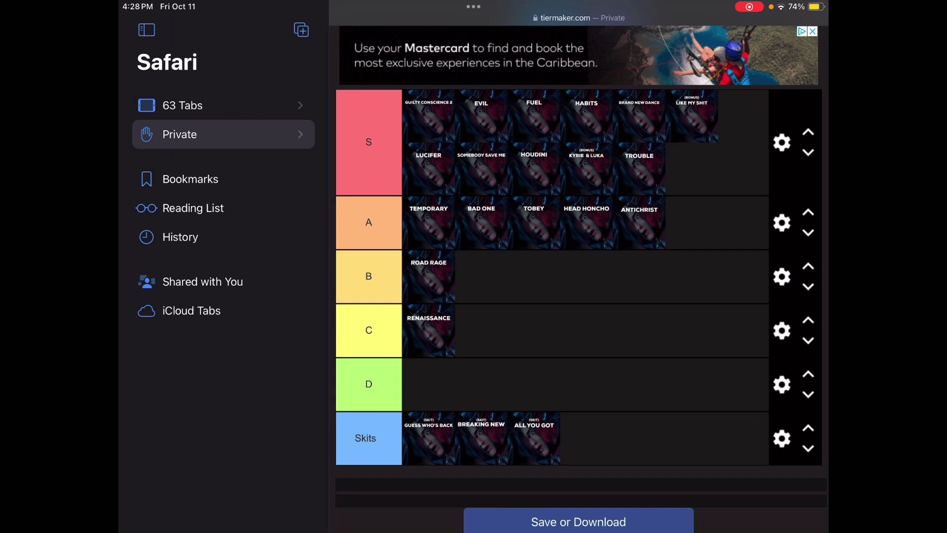
pyautogui.moveTo(429, 276); pyautogui.dragTo(482, 330)
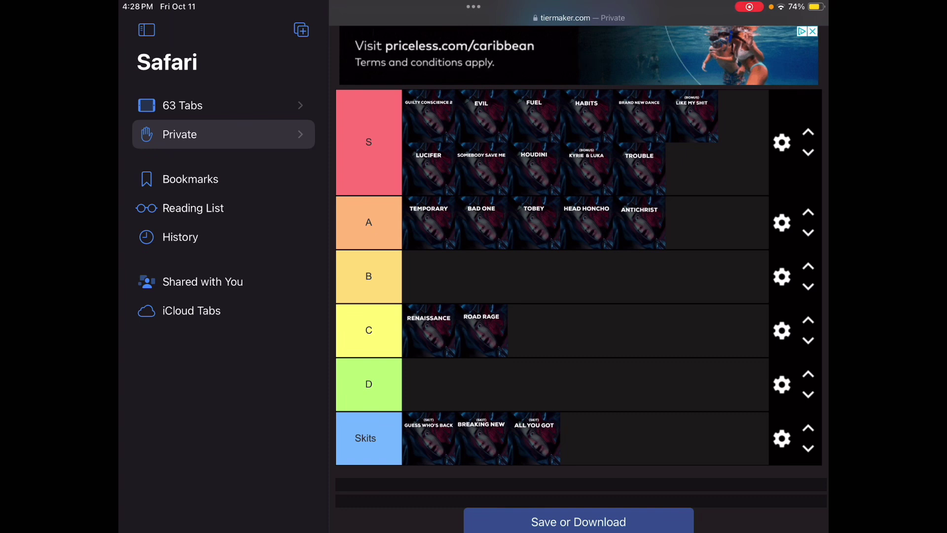
pyautogui.moveTo(481, 116); pyautogui.dragTo(429, 276)
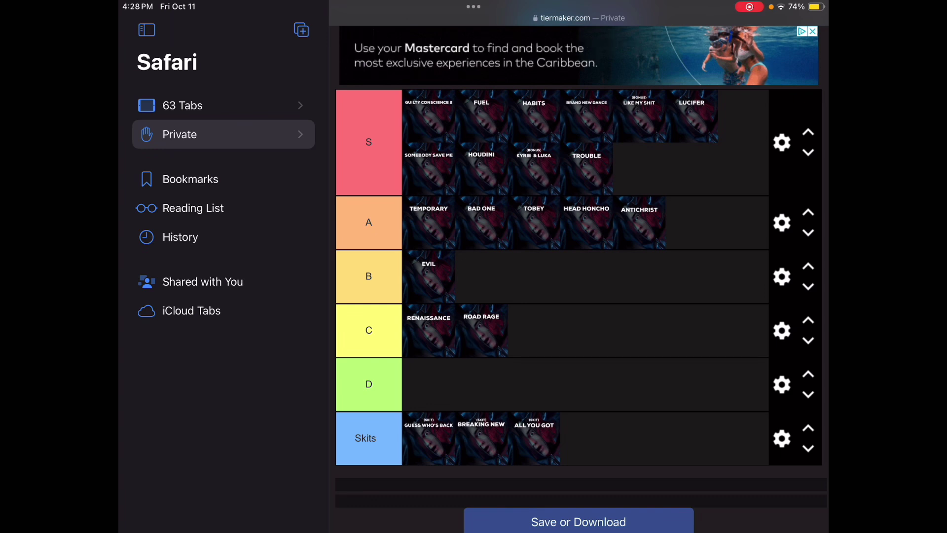
pyautogui.moveTo(428, 116)
pyautogui.mouseDown()
pyautogui.moveTo(481, 276)
pyautogui.moveTo(428, 277)
pyautogui.moveTo(481, 276)
pyautogui.mouseUp()
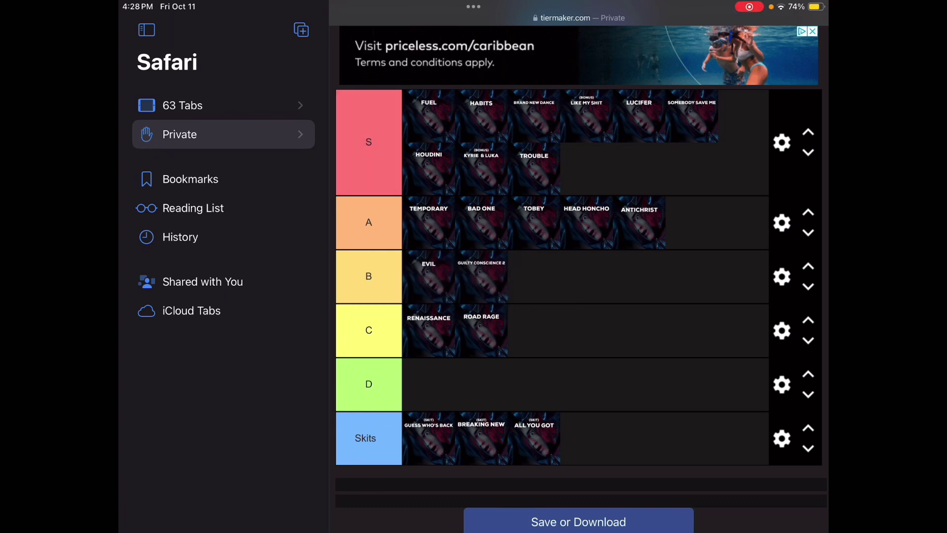
# - Clear the top tier's S label and rename tiers A and B to Great and Eh
pyautogui.click(369, 142)
pyautogui.press('BackSpace')
pyautogui.write('Wooooooo')
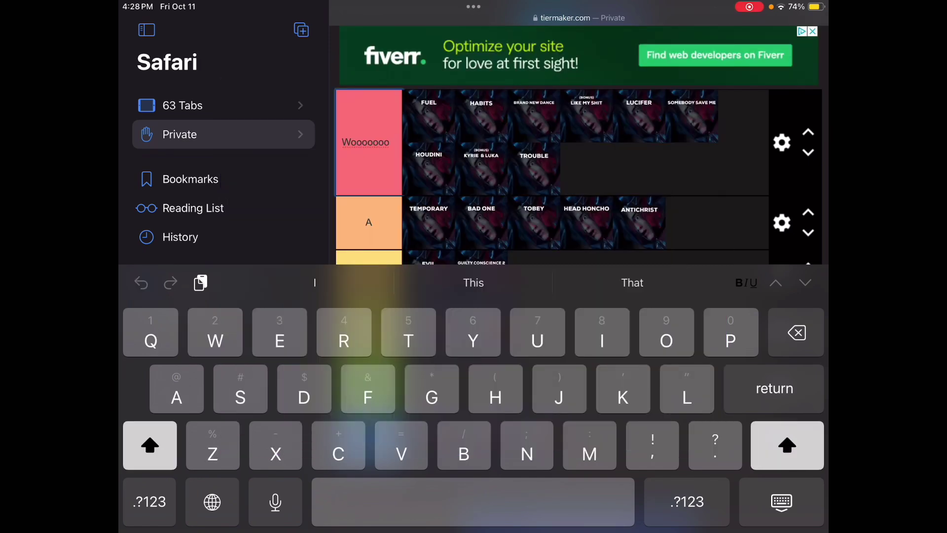
pyautogui.press('Tab')
pyautogui.press('BackSpace')
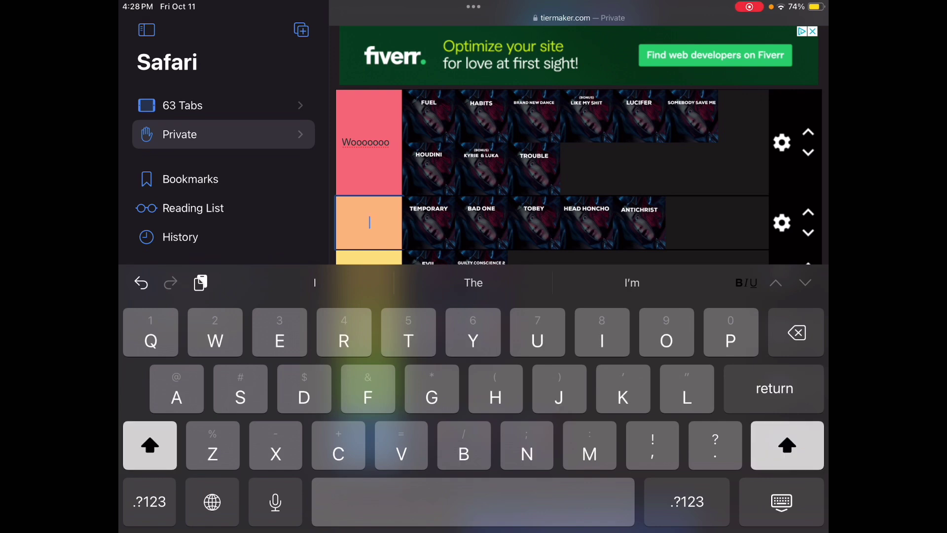
pyautogui.write('Gre')
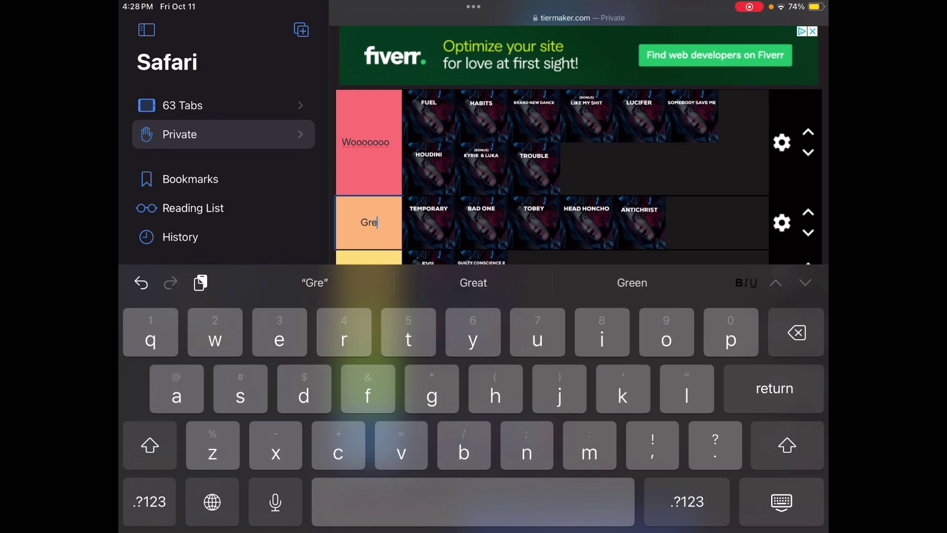
pyautogui.write('at')
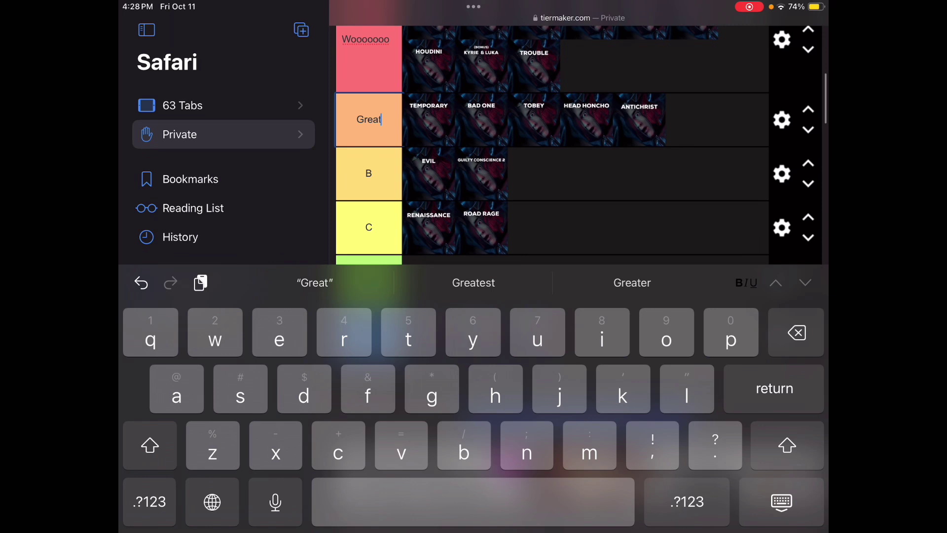
pyautogui.press('Tab')
pyautogui.press('BackSpace')
pyautogui.write('Eh')
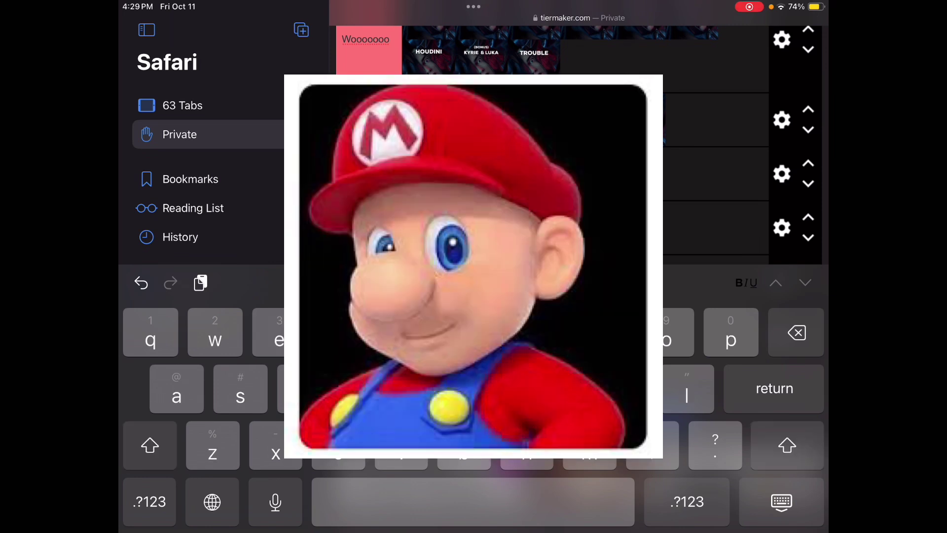
# - Rename tier C to No and tier D to Pe
pyautogui.press('Tab')
pyautogui.press('BackSpace')
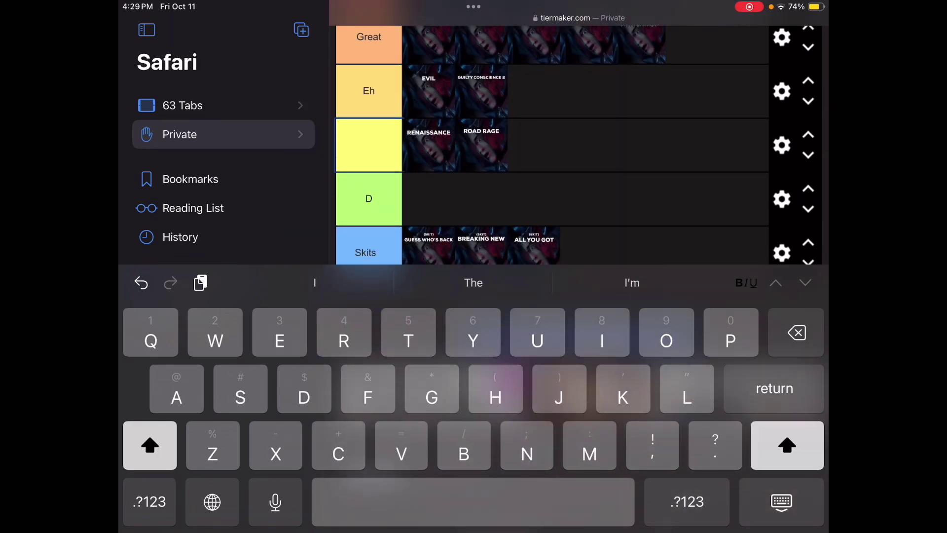
pyautogui.write('N')
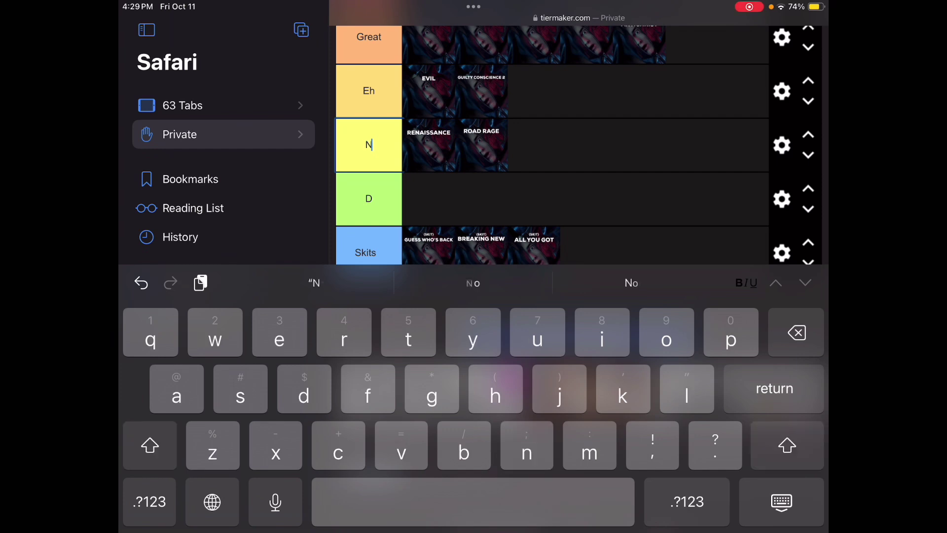
pyautogui.write('o')
pyautogui.press('Tab')
pyautogui.press('BackSpace')
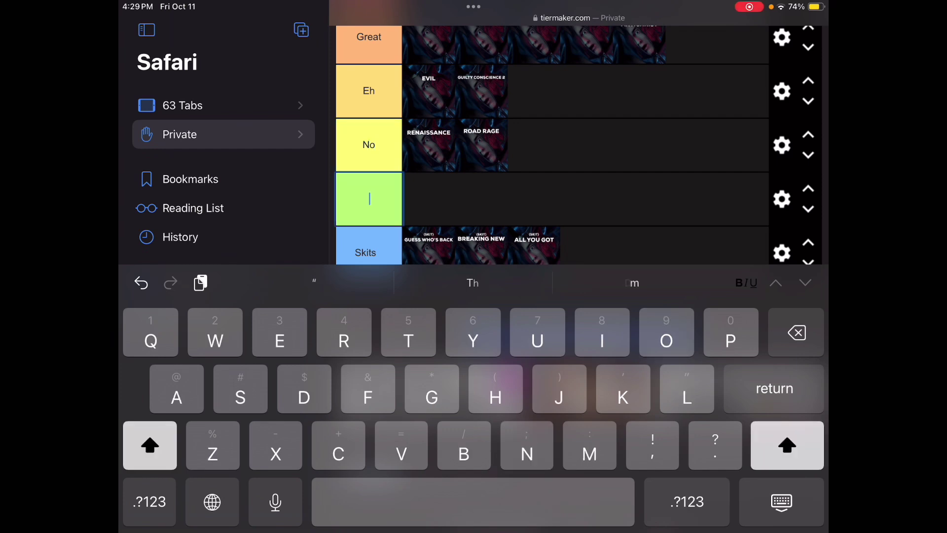
pyautogui.write('Pe')
pyautogui.press('Return')
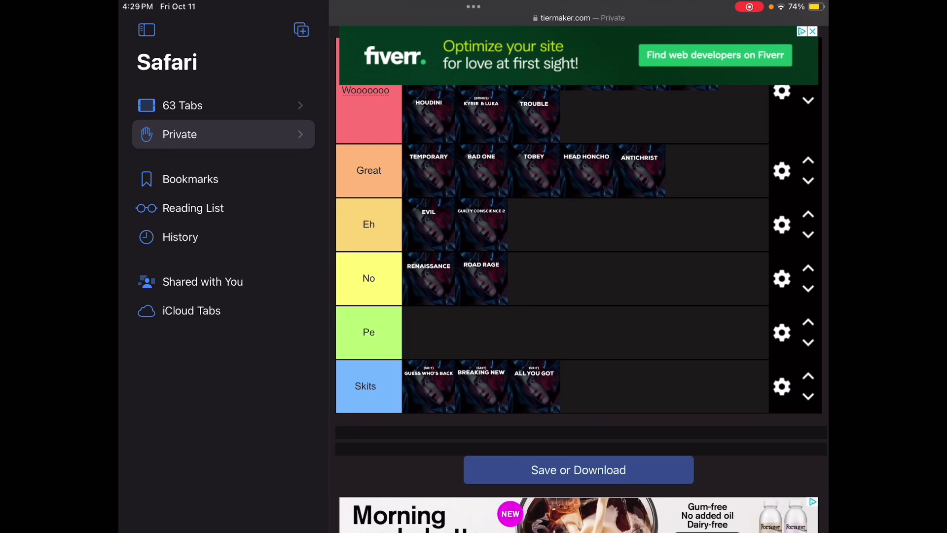
# - Change the Eh tier's label to Good
pyautogui.click(365, 224)
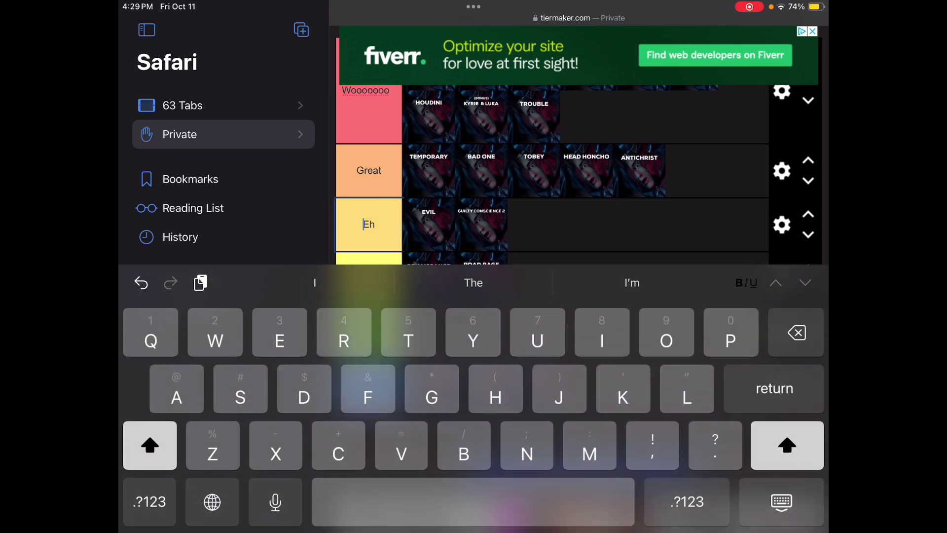
pyautogui.click(373, 224)
pyautogui.click(374, 224)
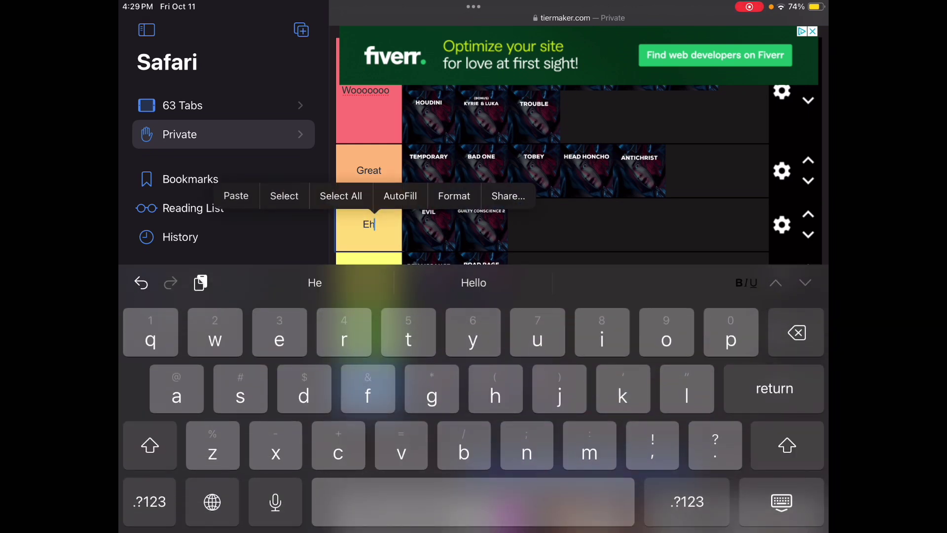
pyautogui.press('BackSpace')
pyautogui.press('BackSpace')
pyautogui.write('Go')
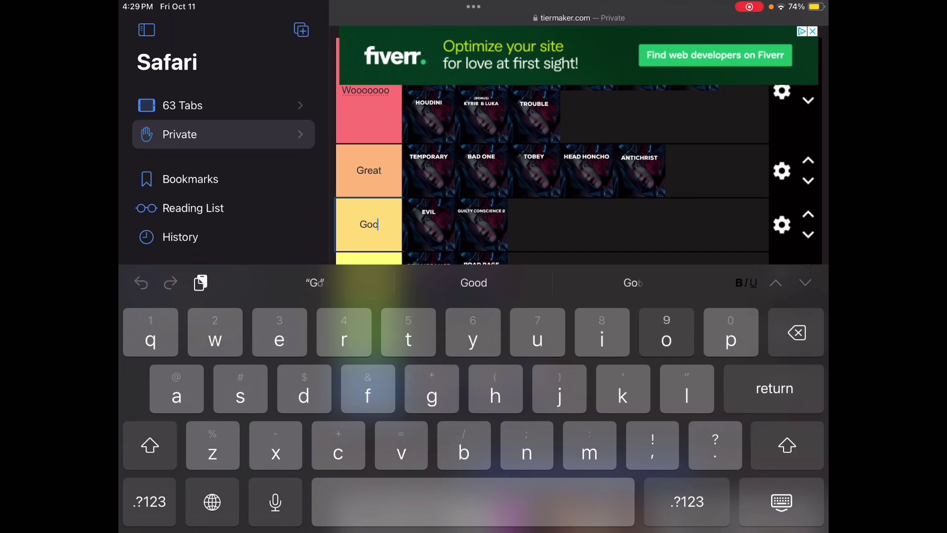
pyautogui.write('od')
pyautogui.press('Return')
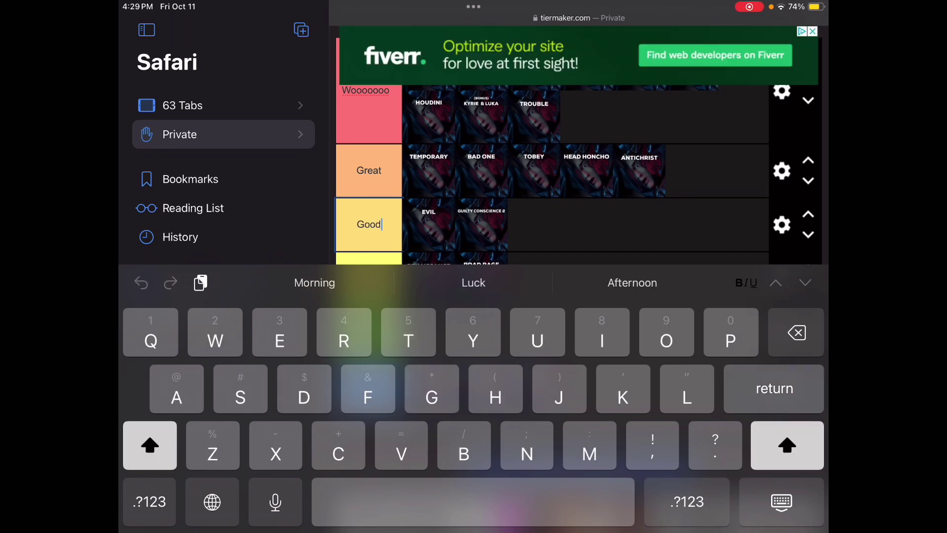
# - Relabel the fourth tier as Eh and the green tier as No
pyautogui.click(782, 502)
pyautogui.click(368, 274)
pyautogui.press('BackSpace')
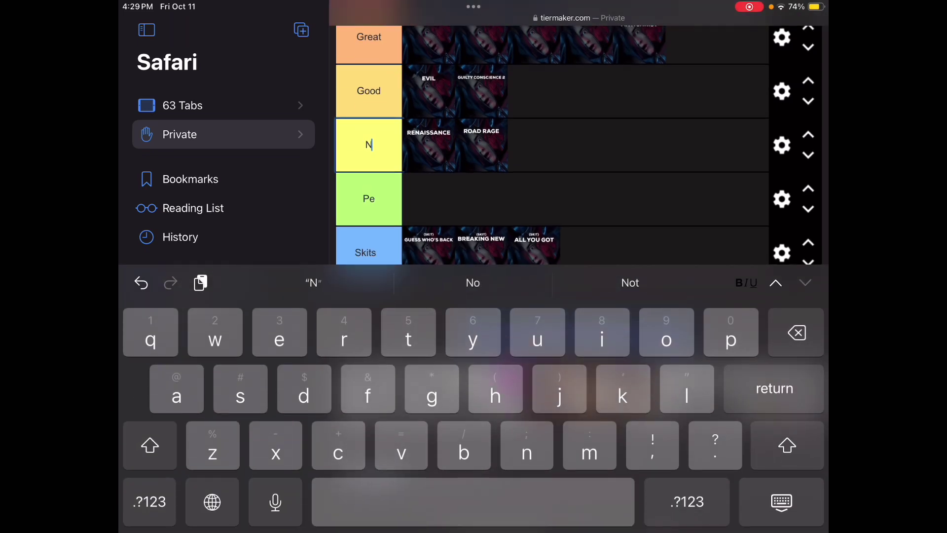
pyautogui.press('BackSpace')
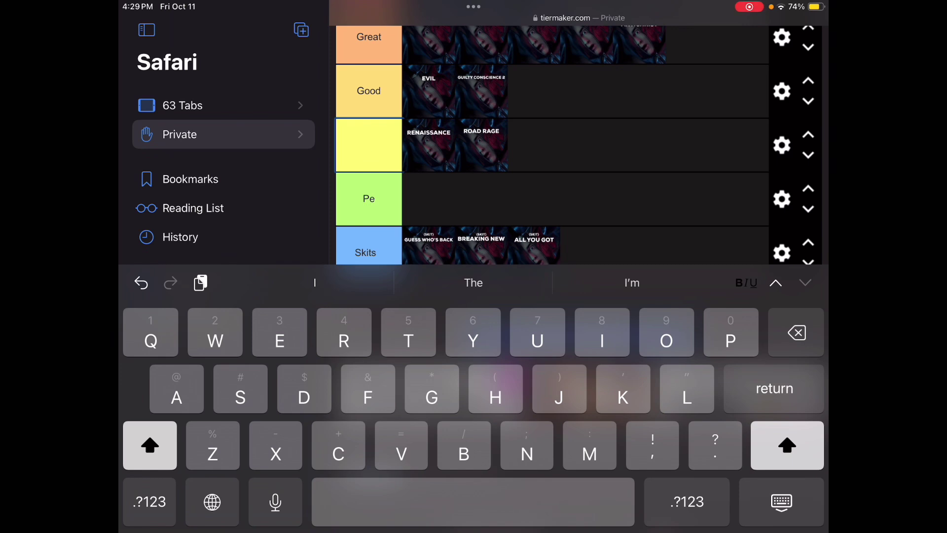
pyautogui.write('Eh')
pyautogui.click(369, 198)
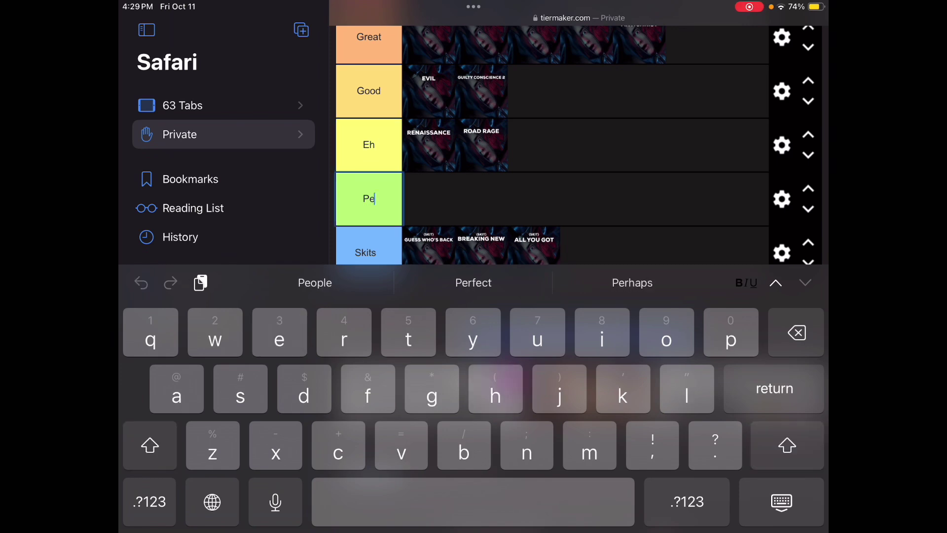
pyautogui.press('BackSpace')
pyautogui.press('BackSpace')
pyautogui.write('N')
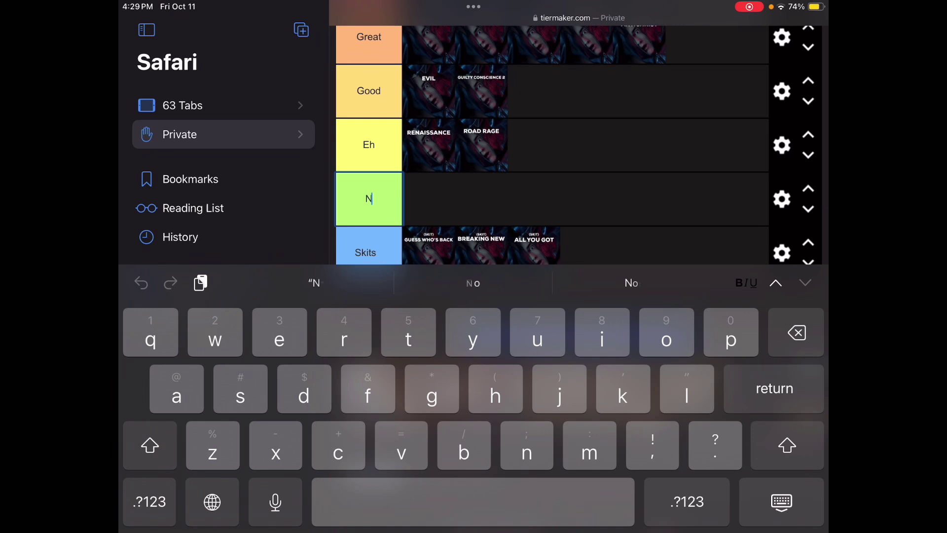
pyautogui.write('o')
pyautogui.press('Return')
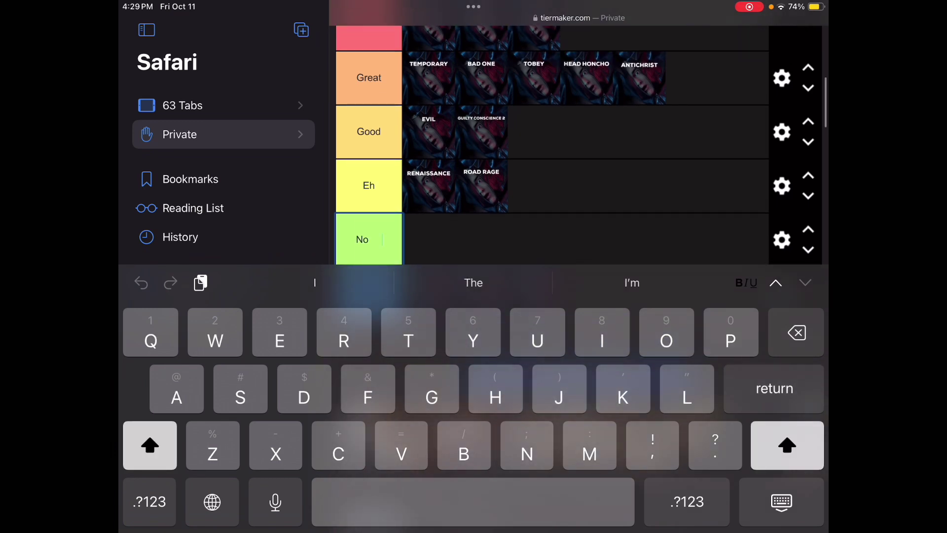
# - Put Guilty Conscience 2 first in Good, drop BAD ONE and HABITS into Good, and HEAD HONCHO into Eh
pyautogui.scroll(5, 577, 276)
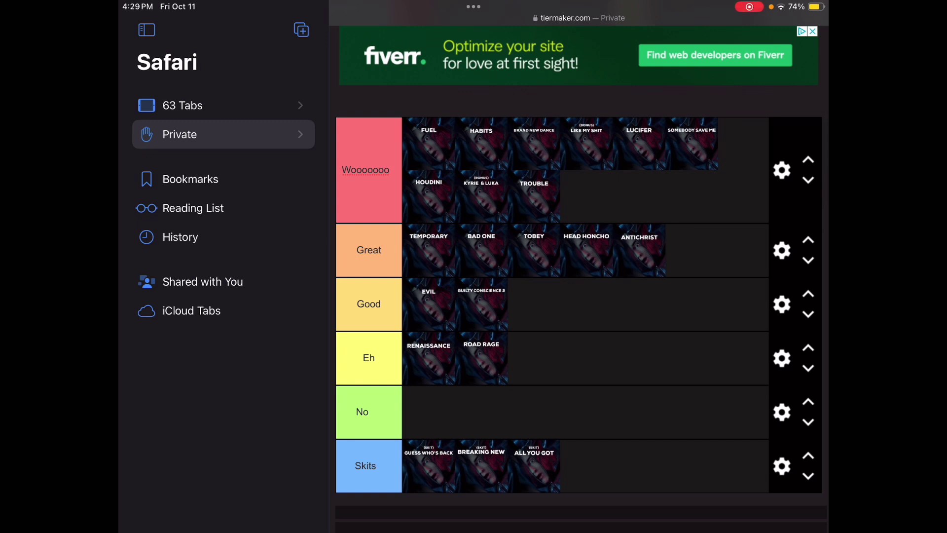
pyautogui.moveTo(481, 143); pyautogui.dragTo(463, 249)
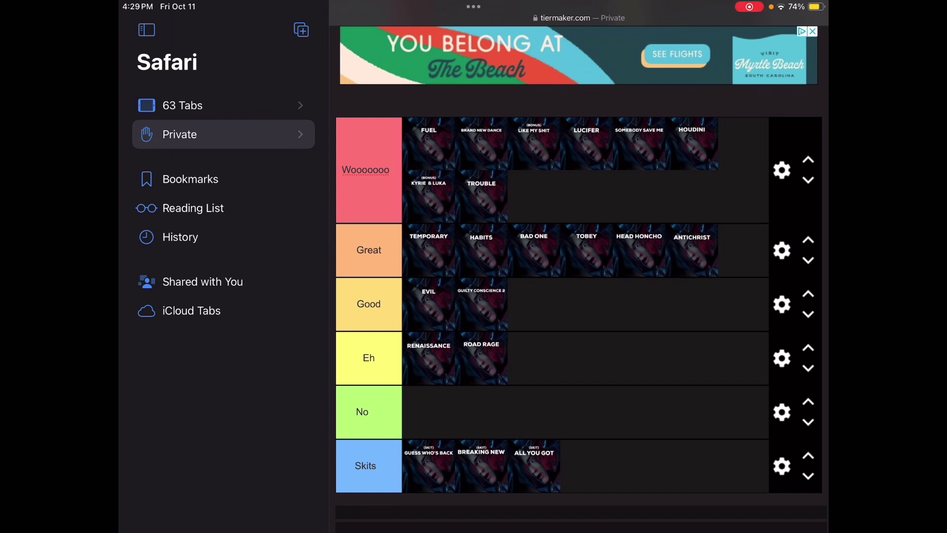
pyautogui.moveTo(481, 303); pyautogui.dragTo(428, 303)
pyautogui.moveTo(534, 250); pyautogui.dragTo(533, 304)
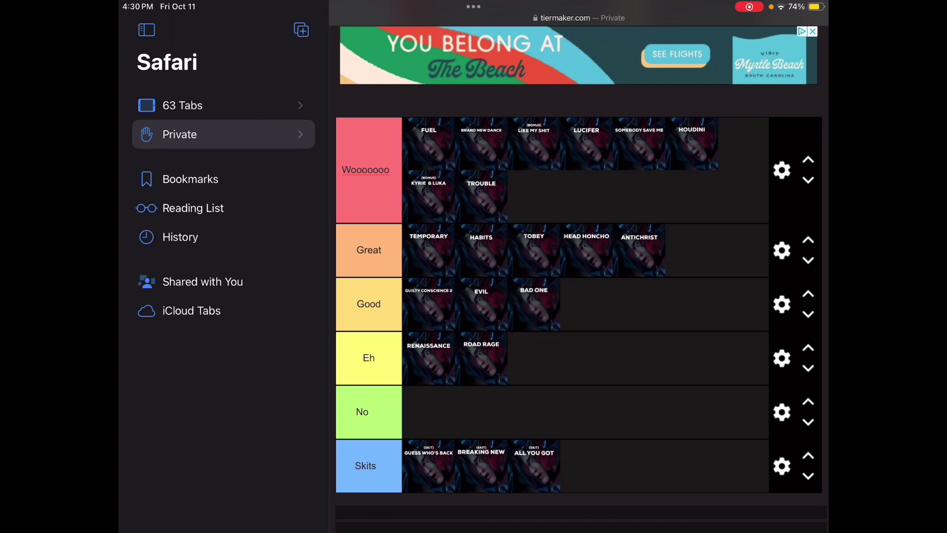
pyautogui.moveTo(481, 250)
pyautogui.mouseDown()
pyautogui.moveTo(538, 318)
pyautogui.moveTo(533, 303)
pyautogui.mouseUp()
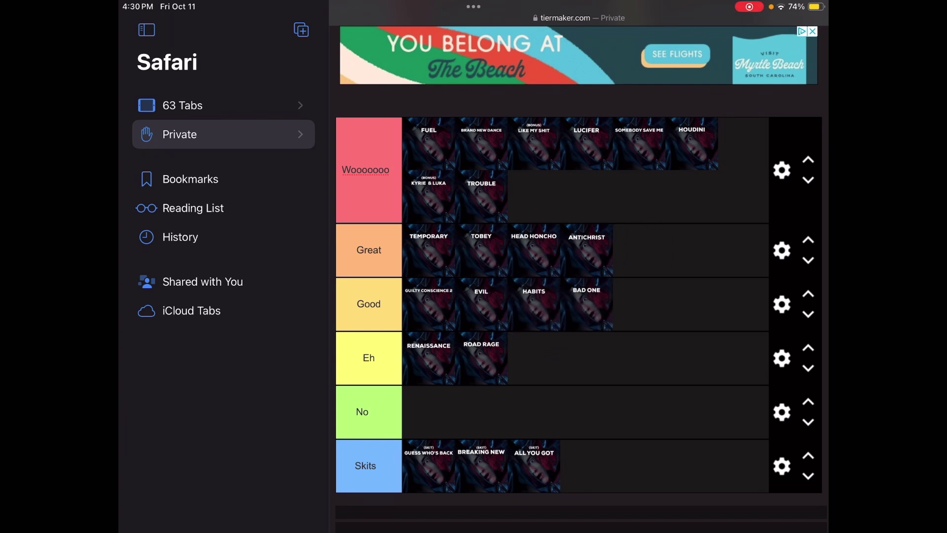
pyautogui.moveTo(533, 250)
pyautogui.mouseDown()
pyautogui.moveTo(534, 358)
pyautogui.moveTo(620, 369)
pyautogui.moveTo(649, 361)
pyautogui.moveTo(533, 357)
pyautogui.mouseUp()
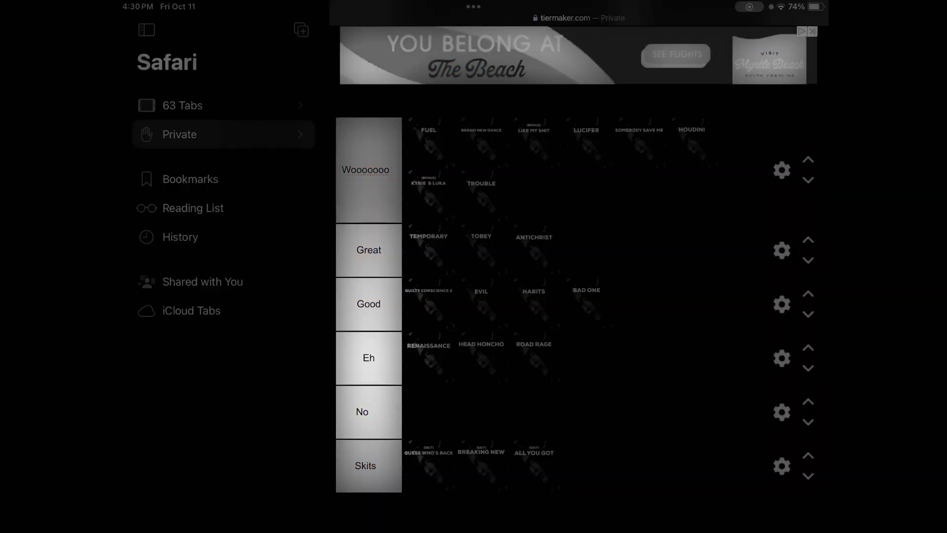
# - Move ANTICHRIST from Great into Eh, and TROUBLE and KYRIE & LUKA into the No tier
pyautogui.moveTo(534, 249); pyautogui.dragTo(700, 189)
pyautogui.moveTo(700, 189); pyautogui.dragTo(680, 354)
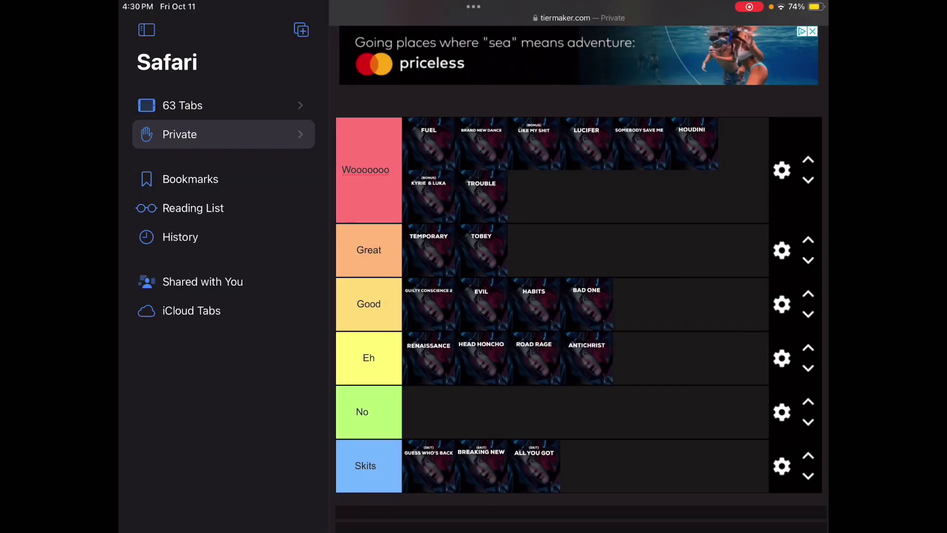
pyautogui.moveTo(481, 196); pyautogui.dragTo(429, 412)
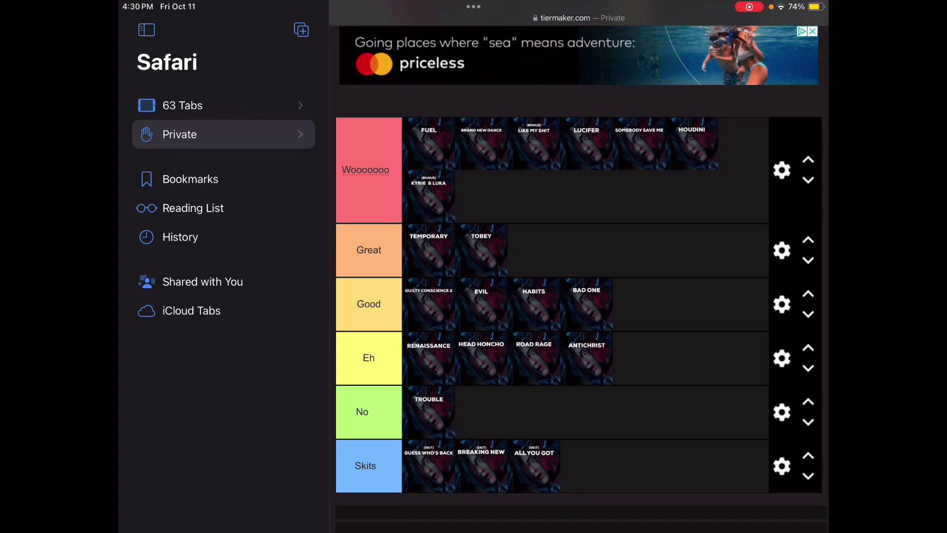
pyautogui.moveTo(429, 195)
pyautogui.mouseDown()
pyautogui.moveTo(414, 360)
pyautogui.moveTo(481, 360)
pyautogui.mouseUp()
pyautogui.scroll(1, 577, 296)
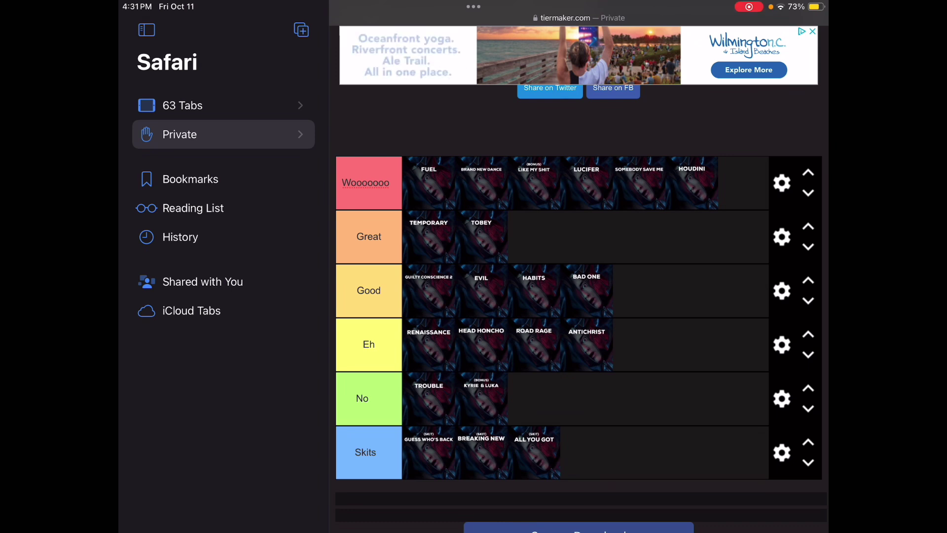
# - Drop Brand New Dance to Great, place LIKE MY SHIT after TOBEY, and put HOUDINI first in Great
pyautogui.moveTo(480, 182)
pyautogui.mouseDown()
pyautogui.moveTo(534, 237)
pyautogui.moveTo(586, 182)
pyautogui.moveTo(357, 177)
pyautogui.mouseUp()
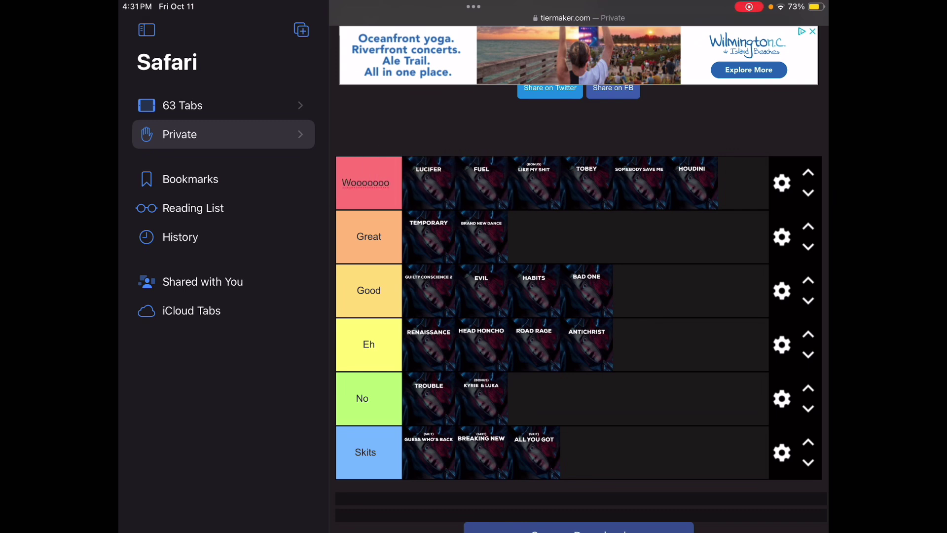
pyautogui.moveTo(534, 182); pyautogui.dragTo(656, 184)
pyautogui.moveTo(693, 183); pyautogui.dragTo(428, 236)
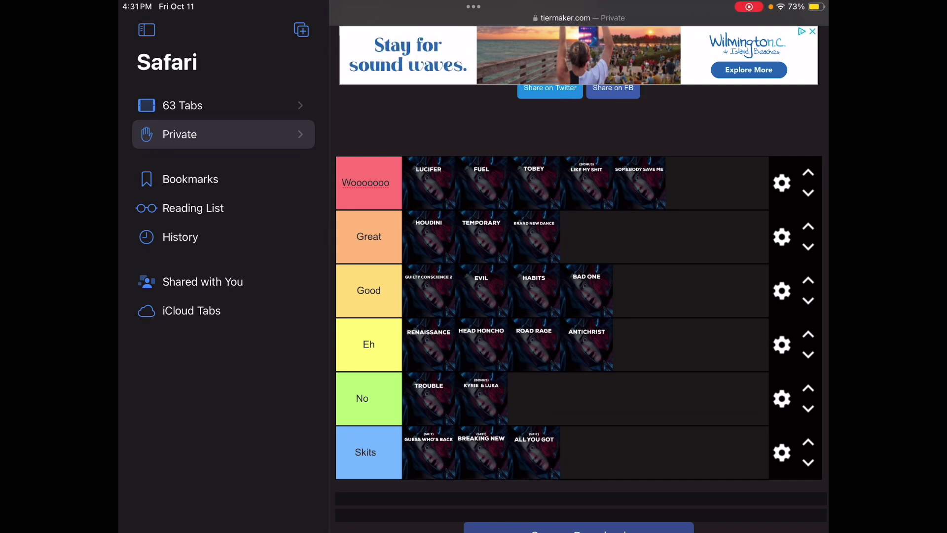
# - Shift a tile within Woooooo and move TEMPORARY to the end of the Great row
pyautogui.moveTo(639, 182); pyautogui.dragTo(710, 185)
pyautogui.moveTo(482, 237); pyautogui.dragTo(534, 237)
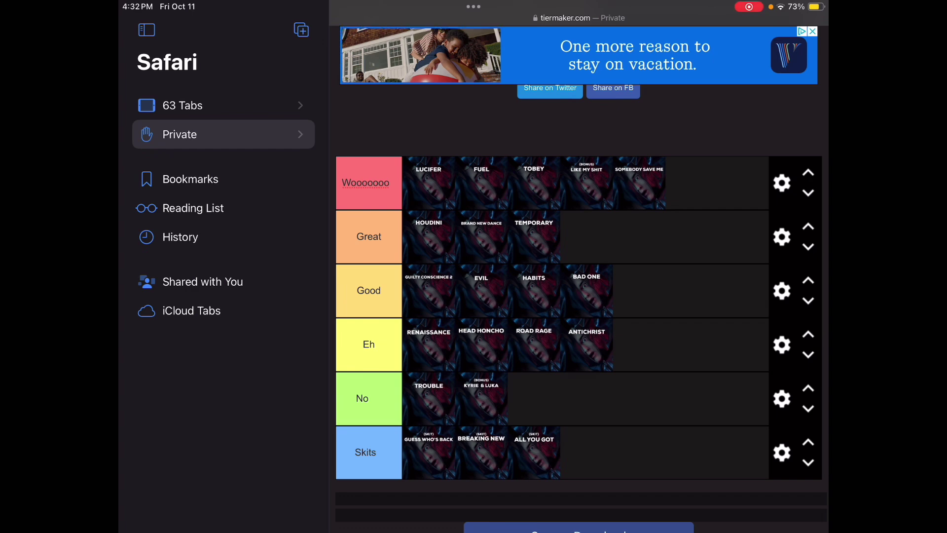
pyautogui.scroll(2, 580, 276)
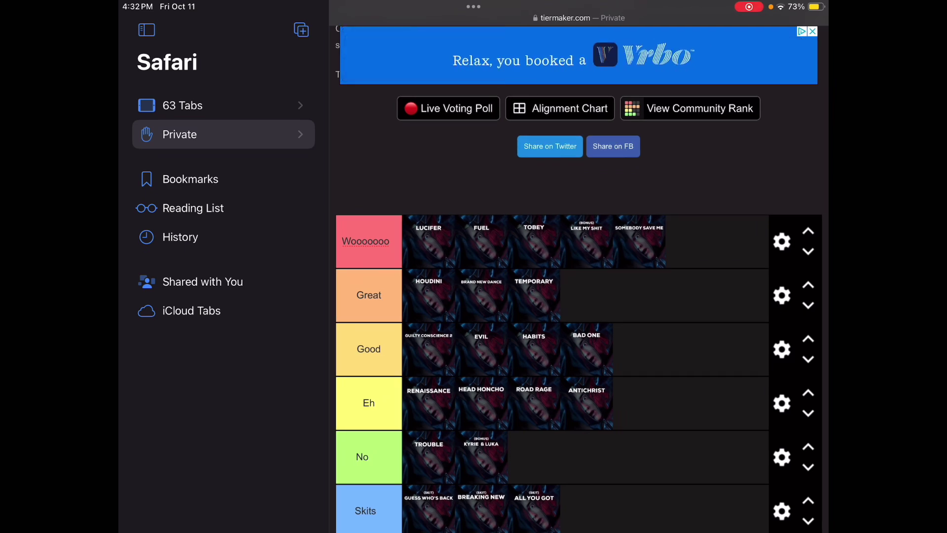
# - Swipe down from the top-right corner to pull Control Center over the tier list
pyautogui.moveTo(789, 4); pyautogui.dragTo(790, 222)
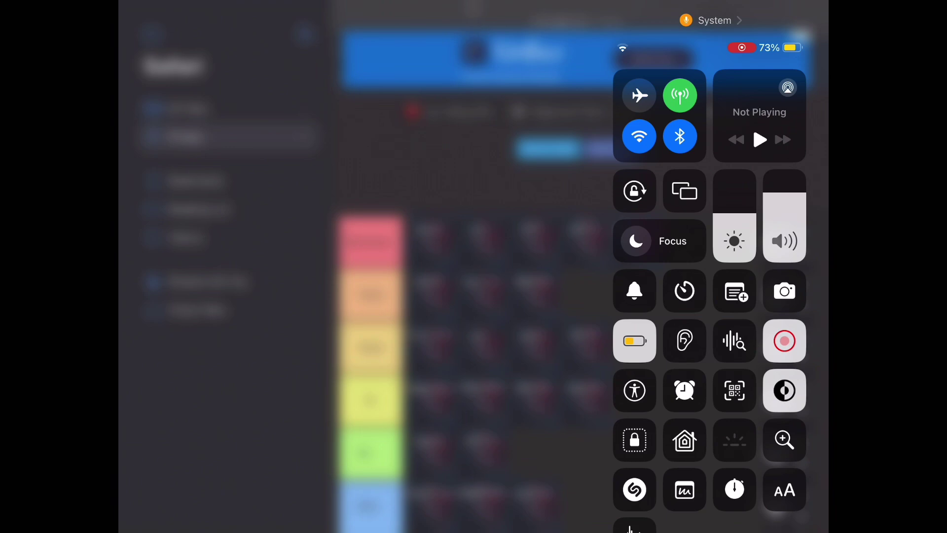